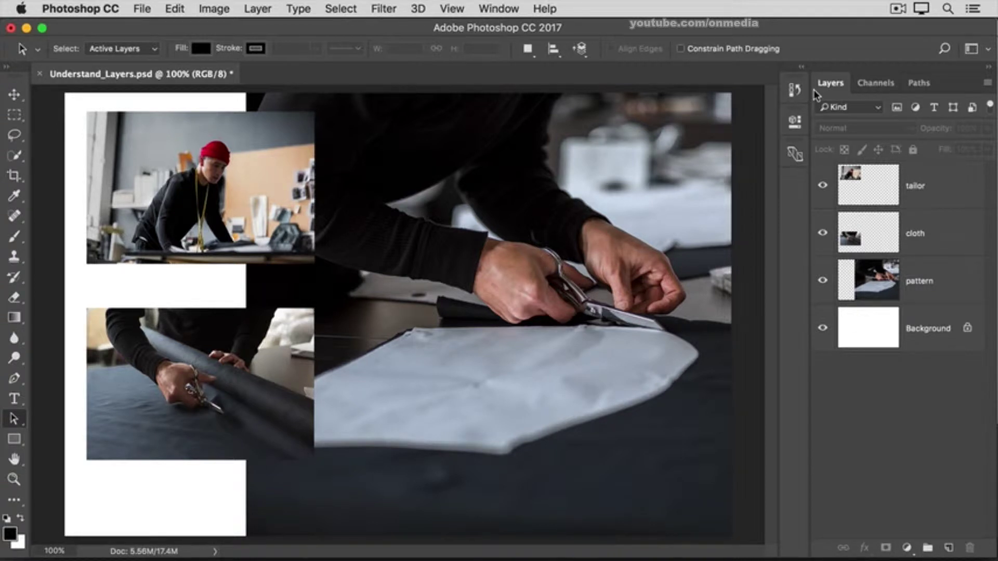
Inspect the layers by hiding and re-showing the tailor, cloth and pattern photos.
click(501, 11)
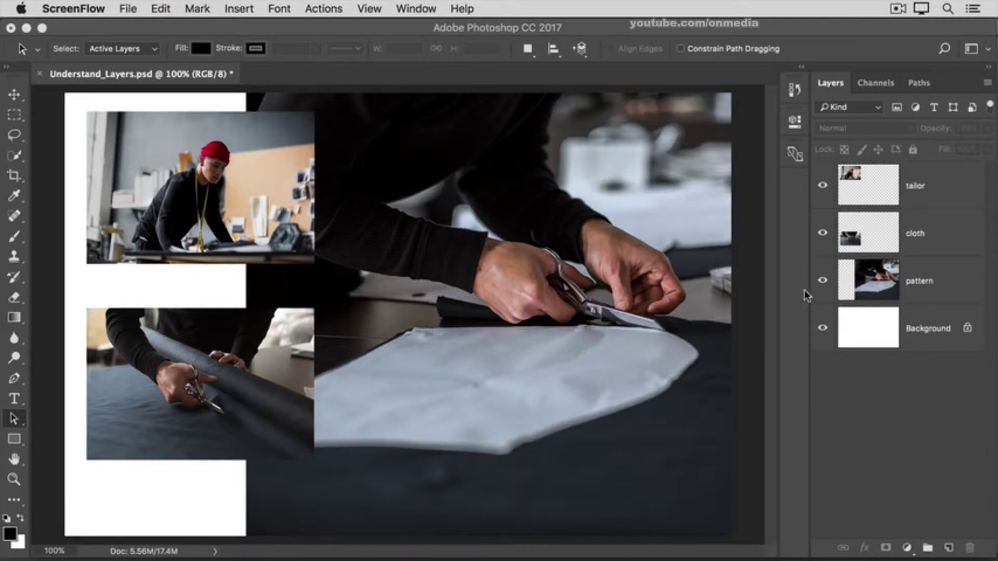
click(823, 186)
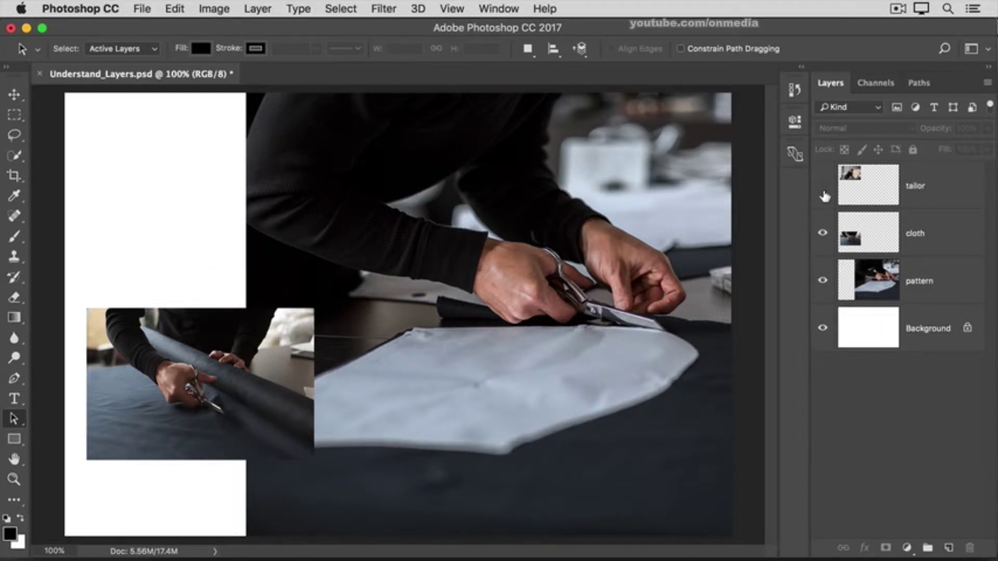
click(822, 233)
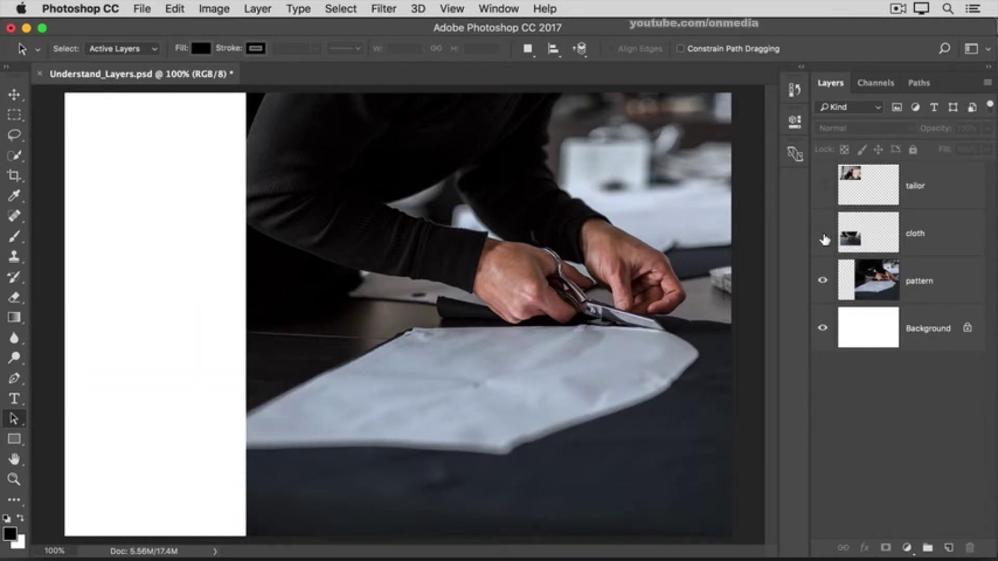
click(823, 282)
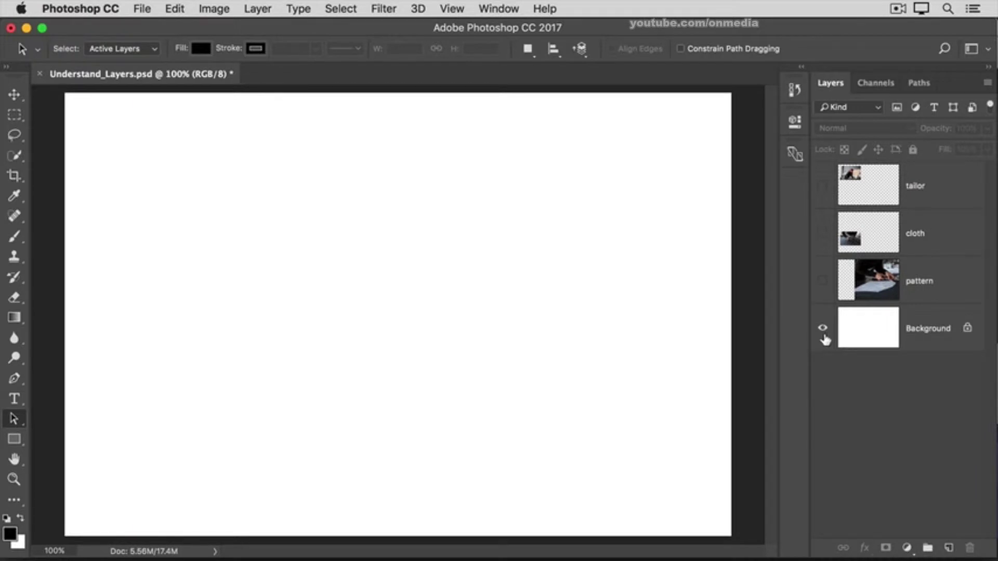
click(822, 280)
click(822, 234)
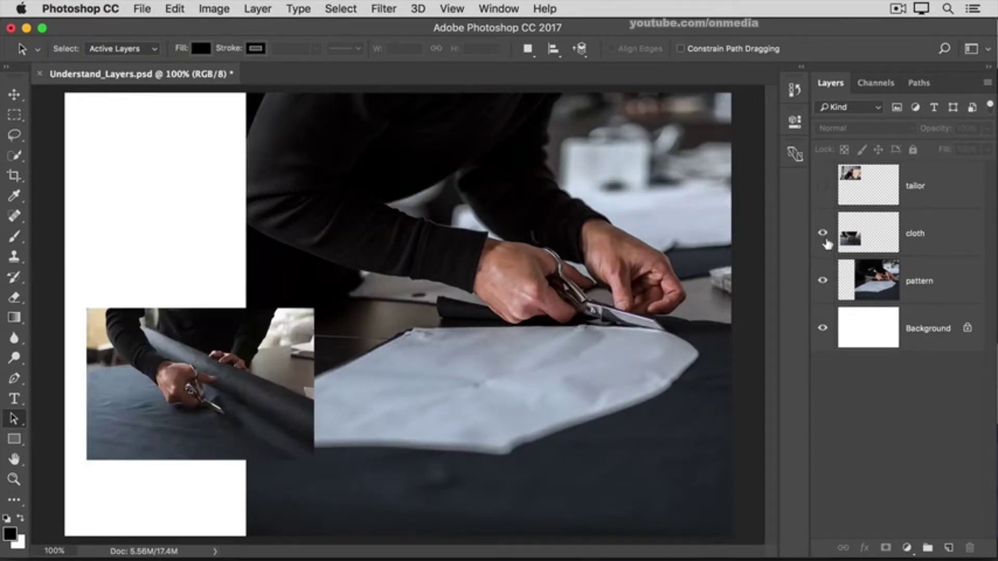
click(822, 186)
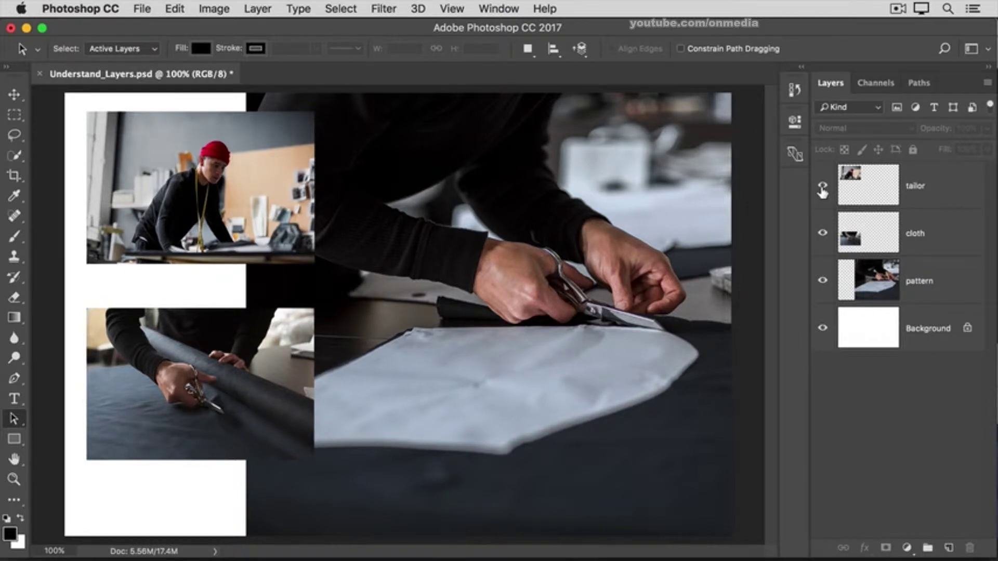
alt+click(822, 189)
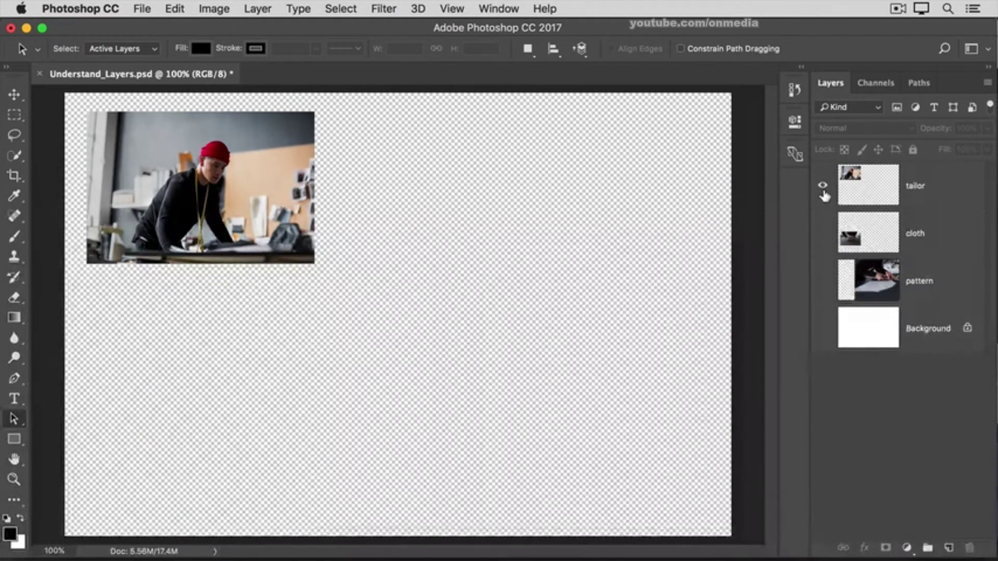
alt+click(822, 186)
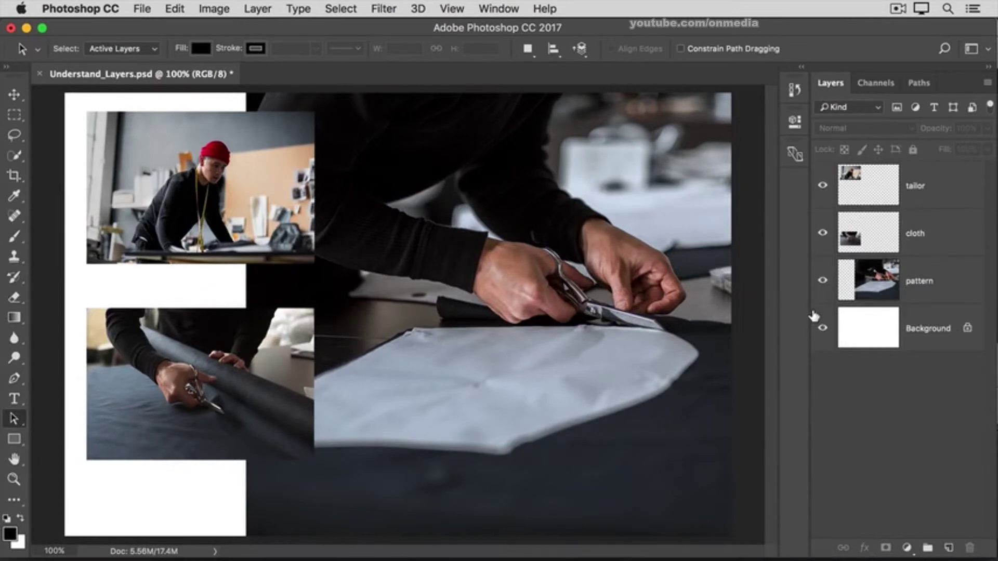
Select the cloth layer and drag the cloth photo lower with the Move tool.
click(943, 240)
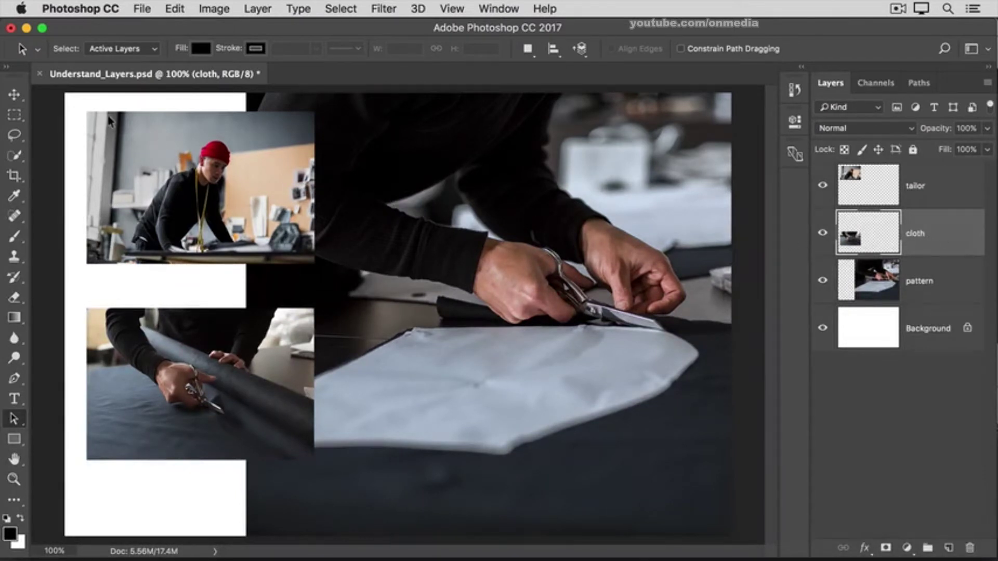
click(14, 95)
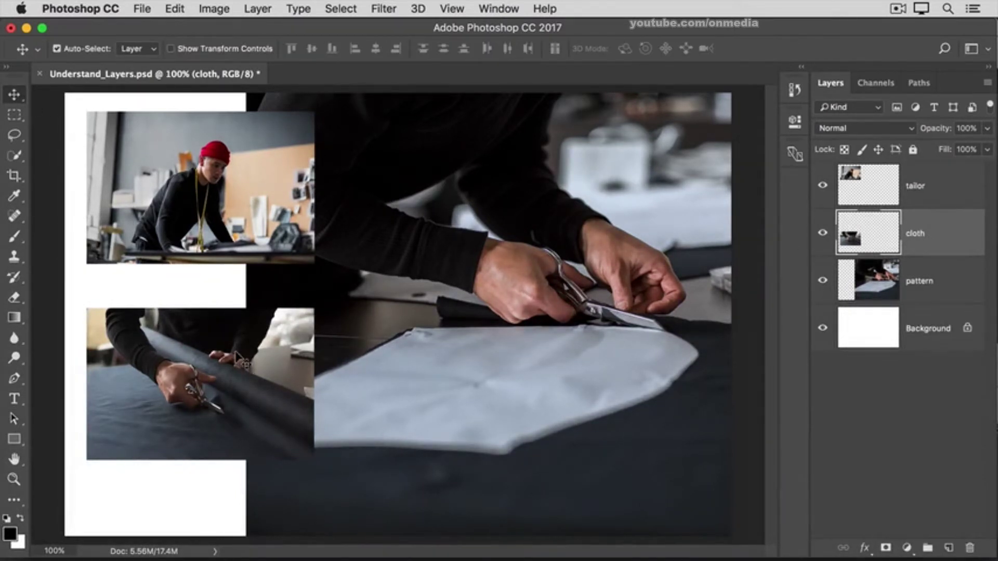
drag(242, 360, 244, 380)
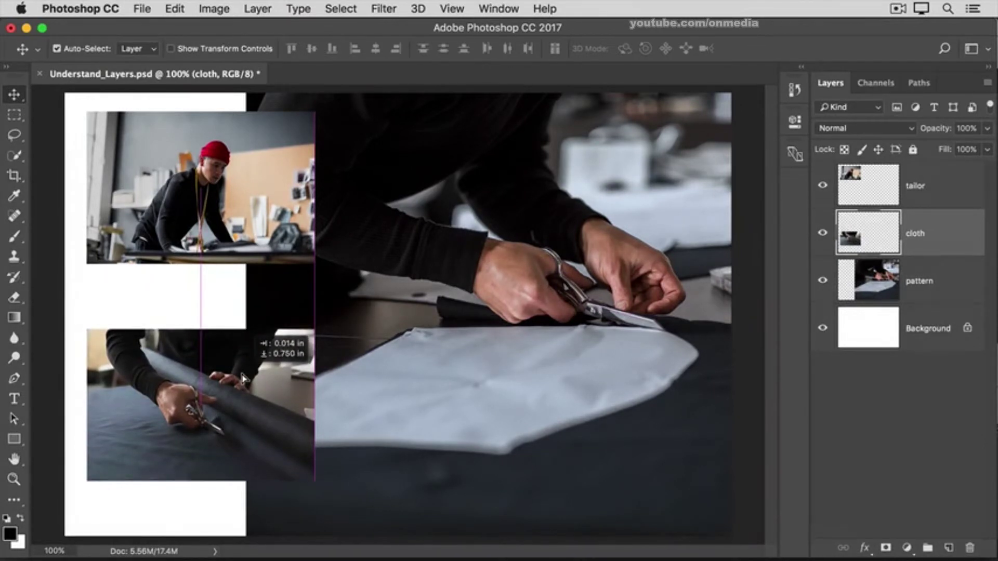
drag(243, 377, 242, 378)
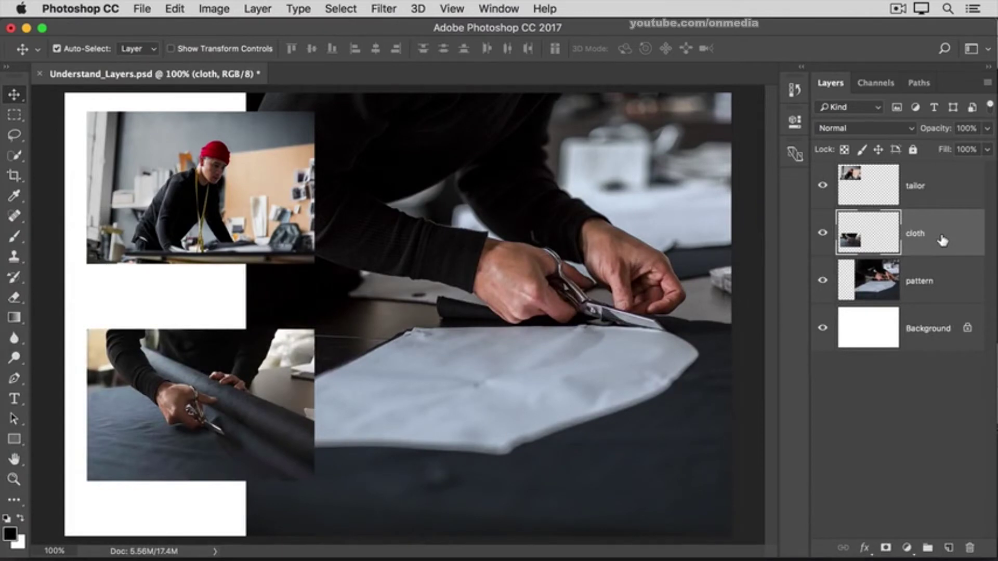
Add the tailor layer to the cloth selection and drag both photos down together.
super+click(943, 192)
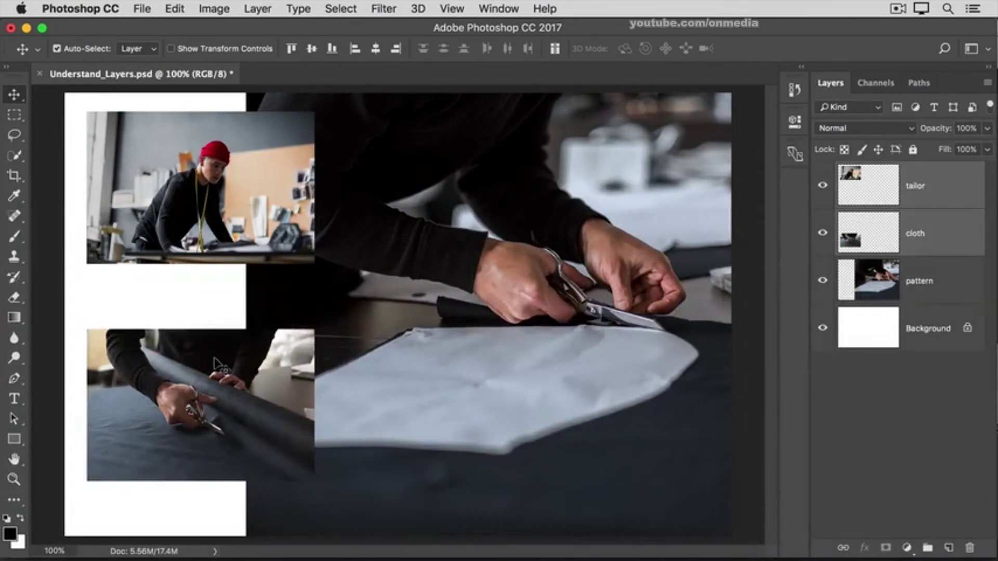
drag(217, 366, 214, 374)
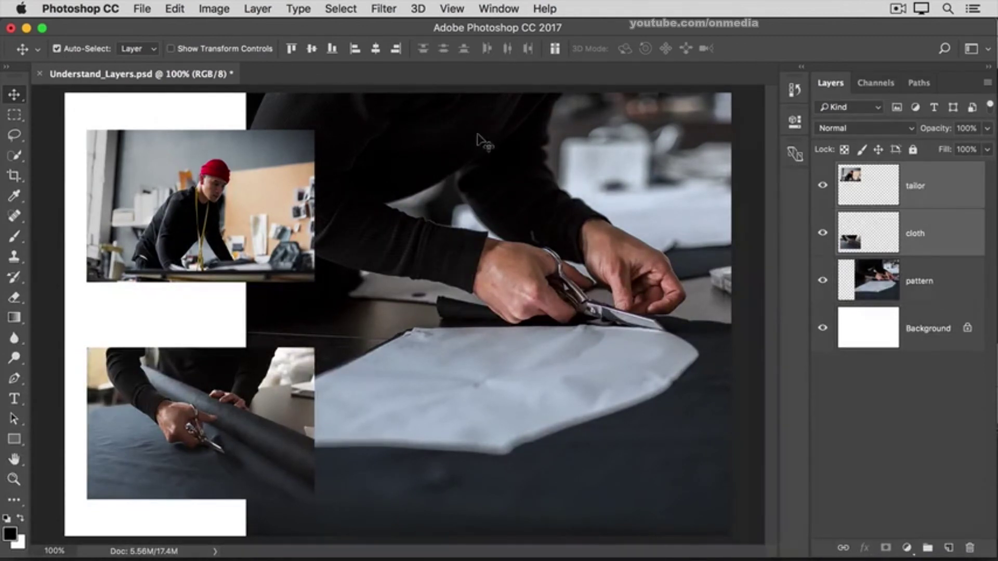
Select the pattern layer and uncheck Auto-Select in the Move tool options bar.
click(538, 209)
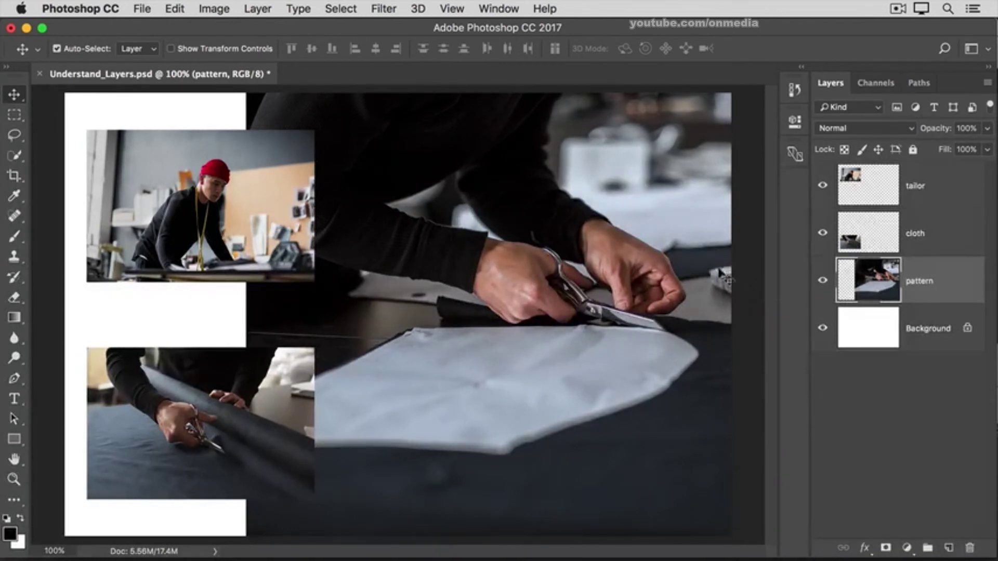
click(57, 49)
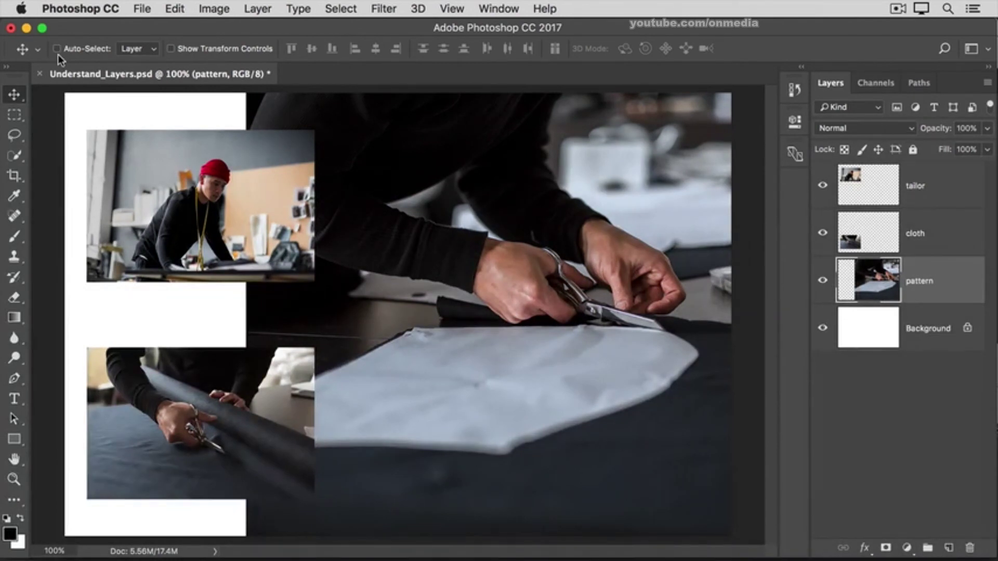